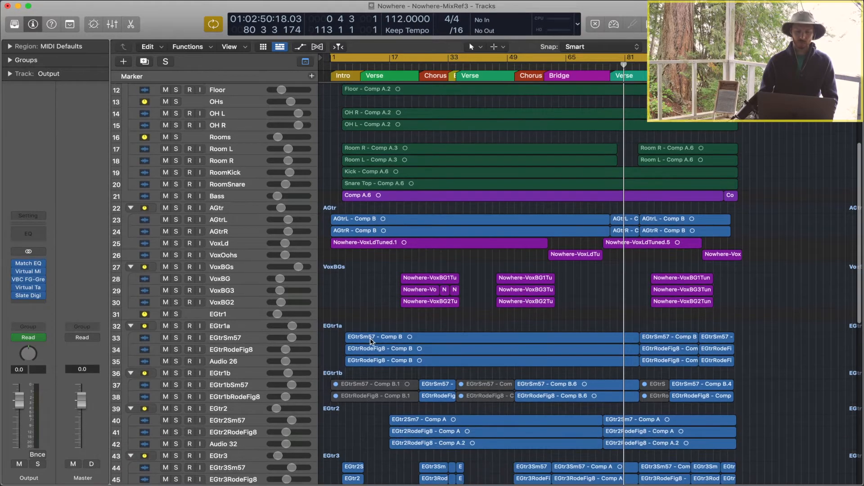
# Step: Look through the Nowhere-MixRef3 track list from the drums down to the percussion and claps
pyautogui.scroll(-3, 370, 315)
pyautogui.scroll(-3, 360, 333)
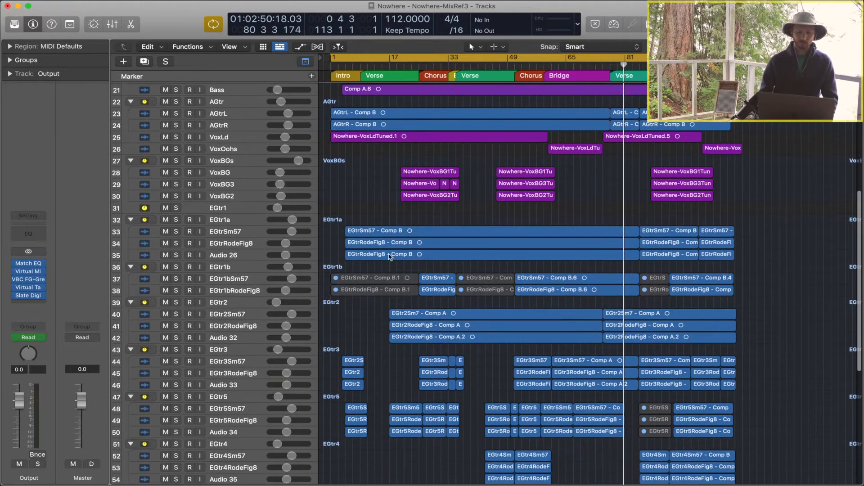
pyautogui.scroll(-3, 383, 318)
pyautogui.scroll(-3, 383, 318)
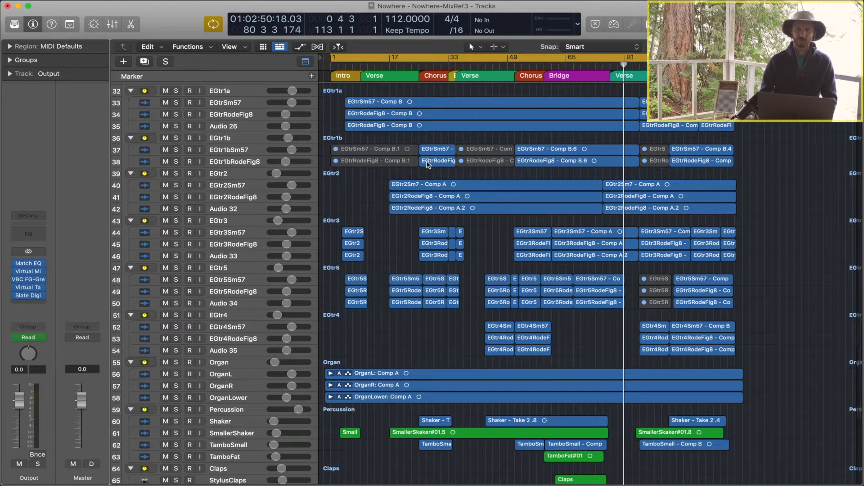
pyautogui.scroll(-4, 427, 165)
pyautogui.scroll(-4, 392, 227)
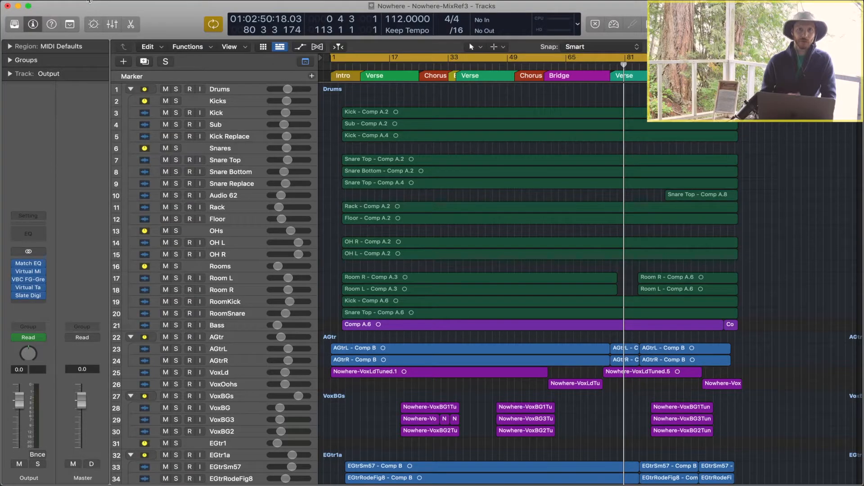
# Step: Switch to the project alternative named Nowhere
pyautogui.click(89, 1)
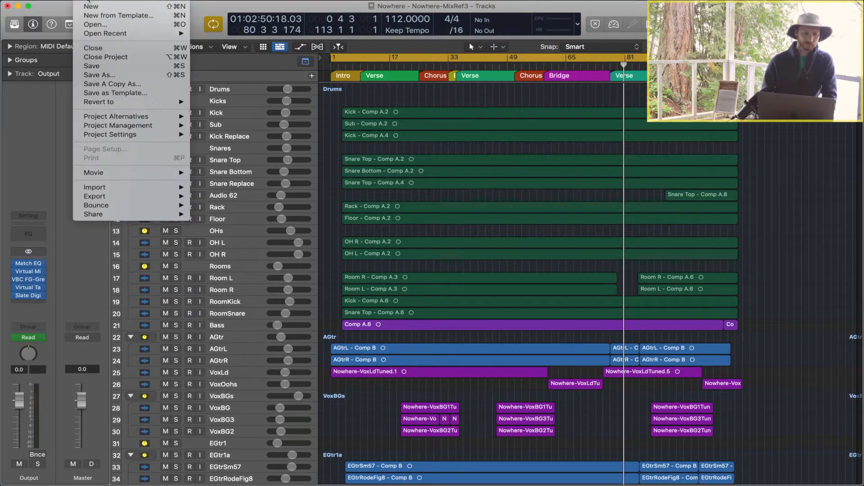
pyautogui.moveTo(111, 117)
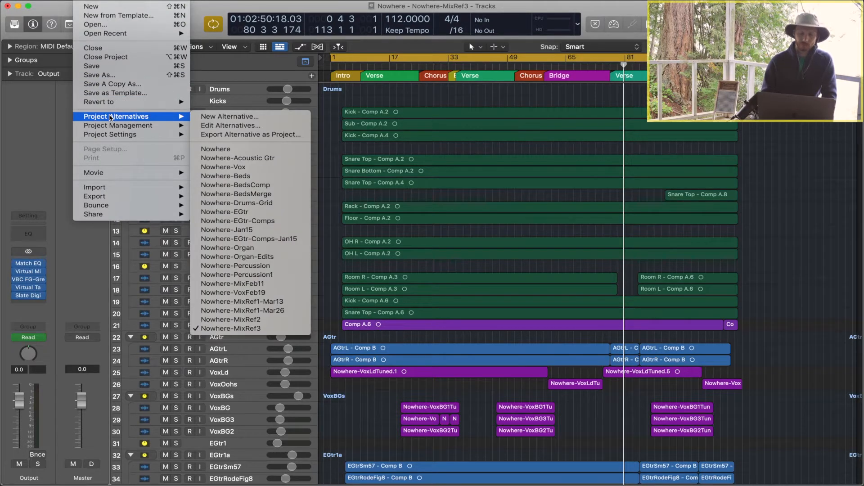
pyautogui.click(242, 153)
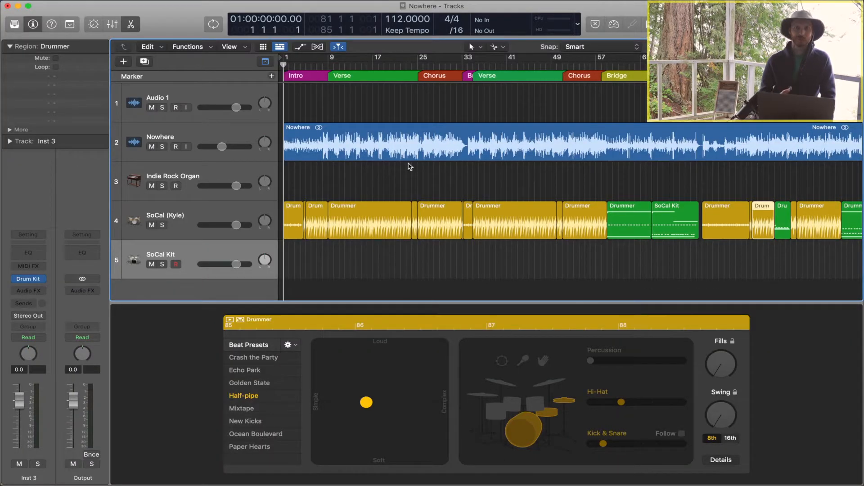
# Step: Audition the Nowhere audio track in solo from bar 1, and turn its solo off after stopping playback
pyautogui.click(227, 142)
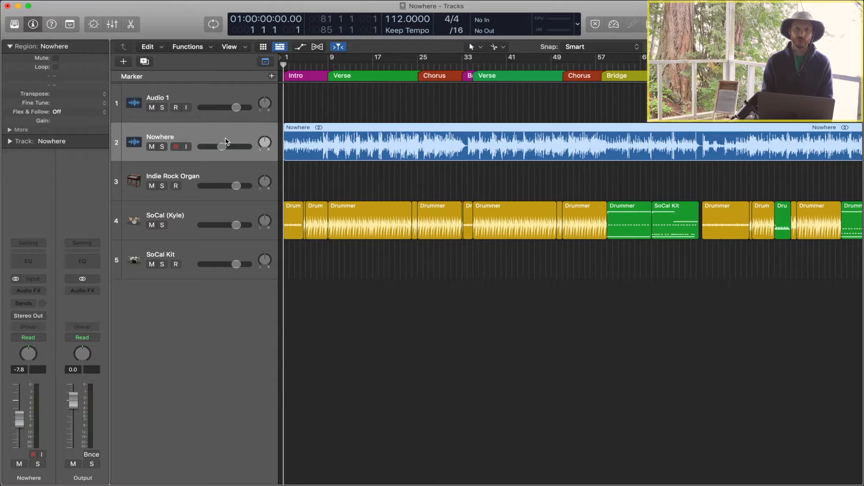
pyautogui.click(163, 147)
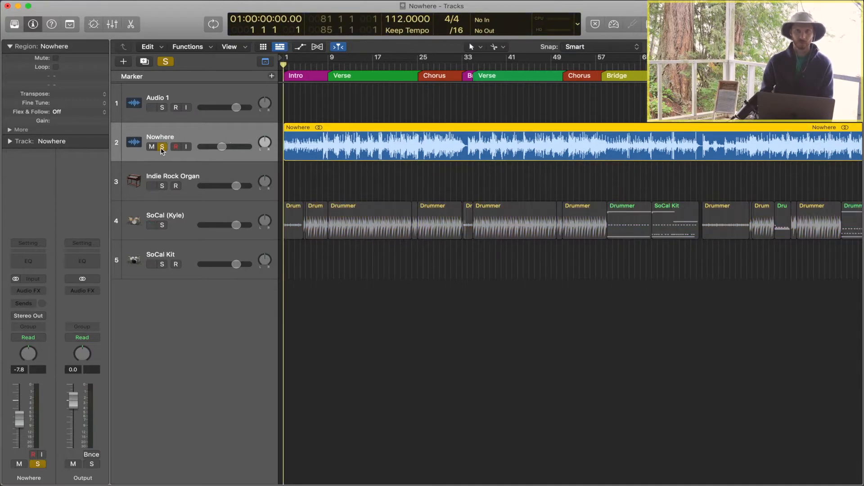
pyautogui.press('space')
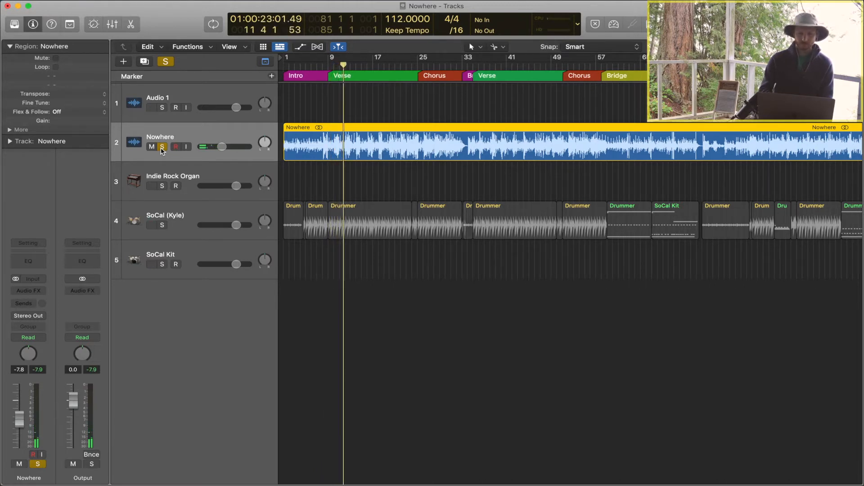
pyautogui.press('space')
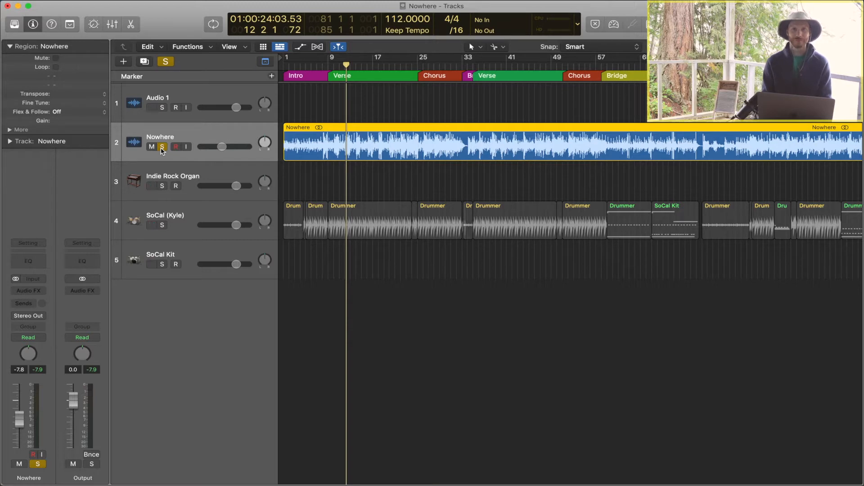
pyautogui.click(162, 147)
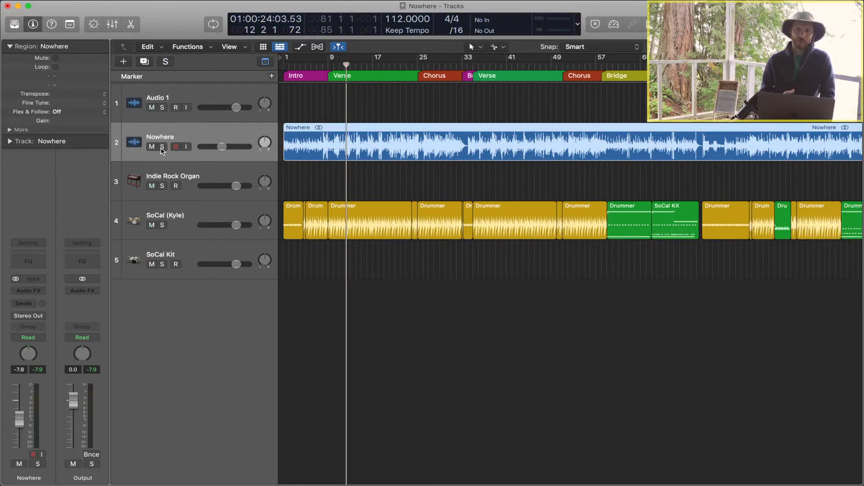
# Step: Play the Nowhere track together with the Drummer track for a few bars from the start of the first verse
pyautogui.click(326, 64)
pyautogui.press('space')
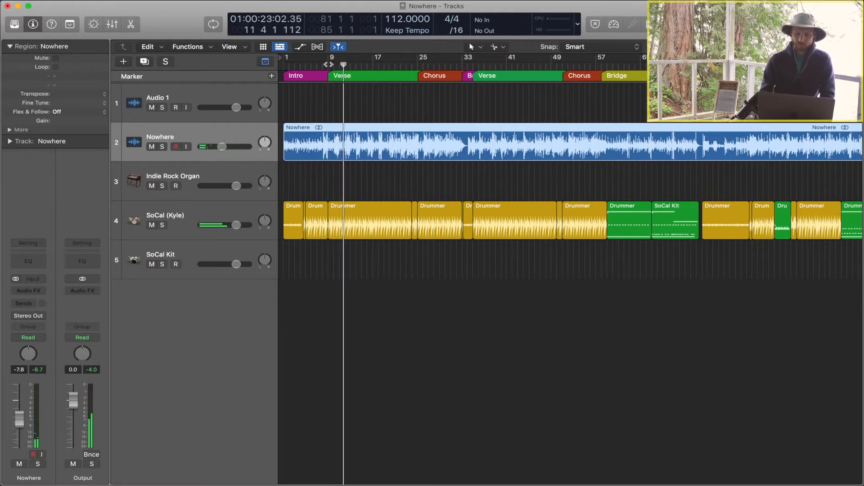
pyautogui.press('space')
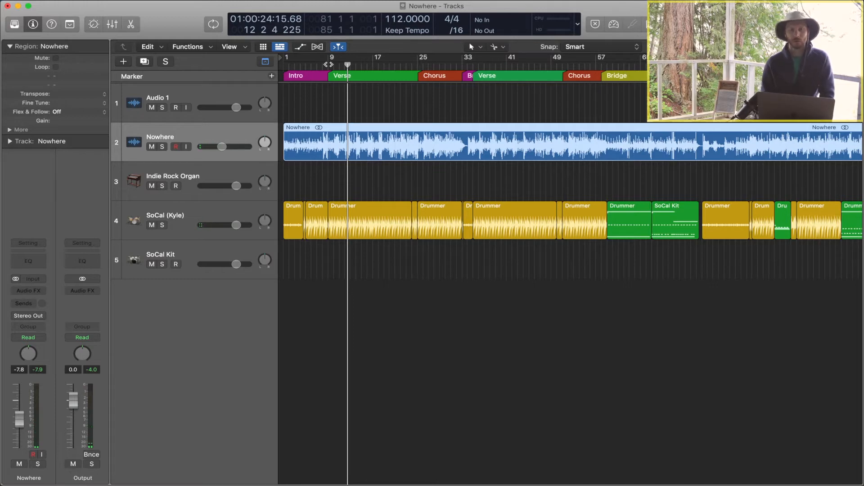
# Step: Switch to the Nowhere-Acoustic Gtr project alternative without saving the changes to the current one
pyautogui.click(82, 1)
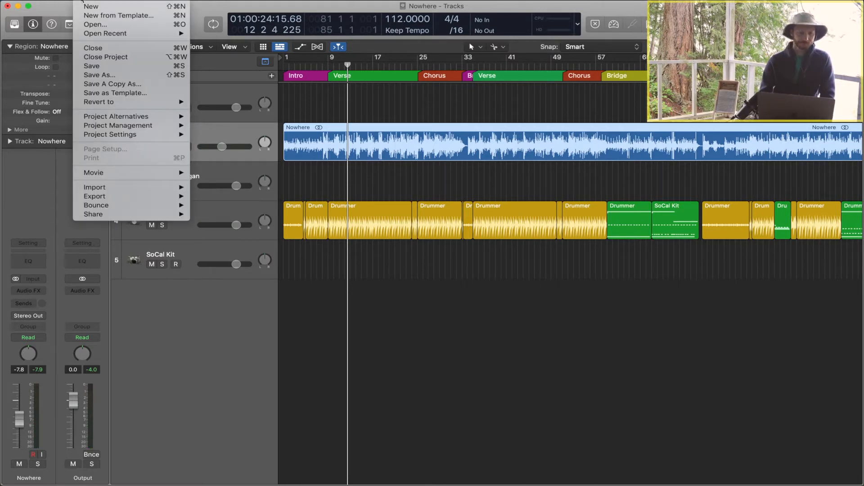
pyautogui.moveTo(113, 118)
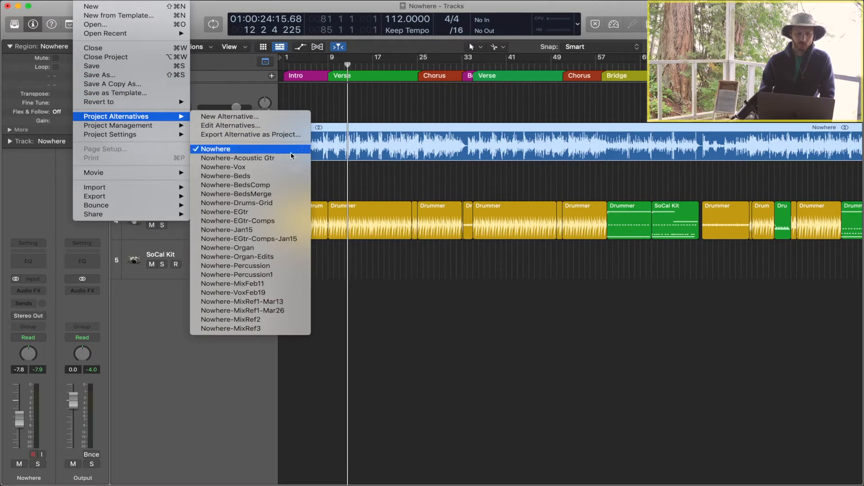
pyautogui.click(277, 160)
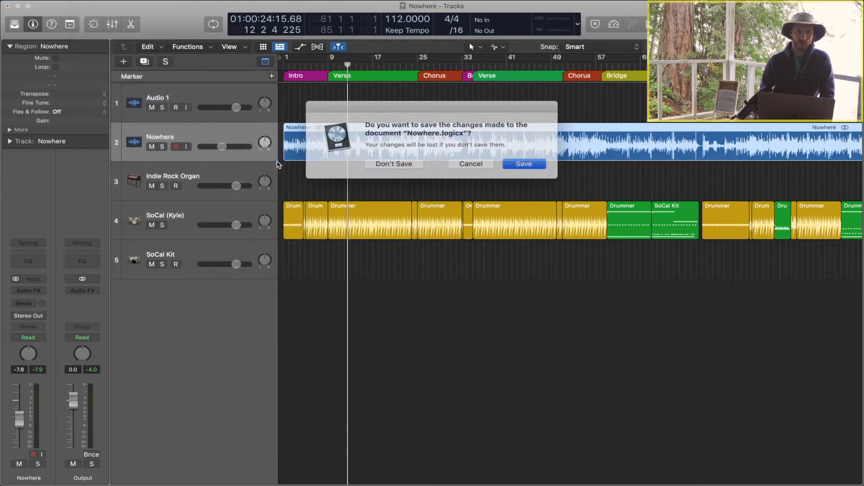
pyautogui.click(407, 162)
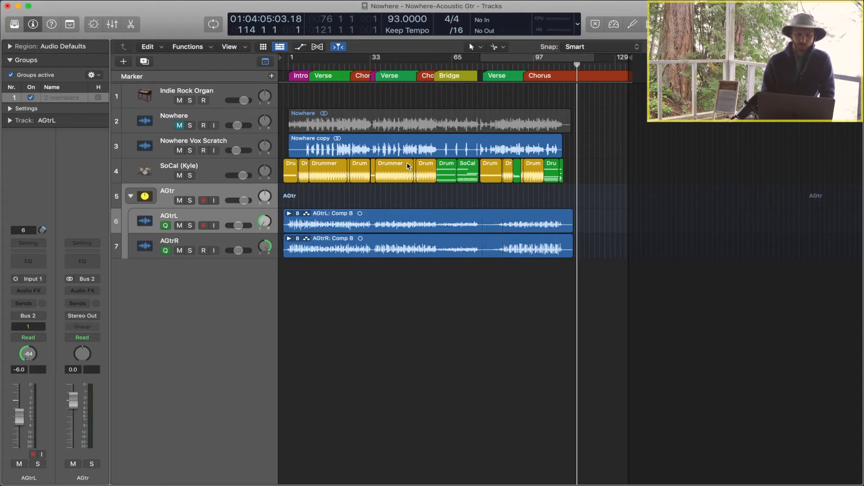
# Step: Stop playback around the first verse and inspect the Nowhere and Nowhere Vox Scratch tracks
pyautogui.press('space')
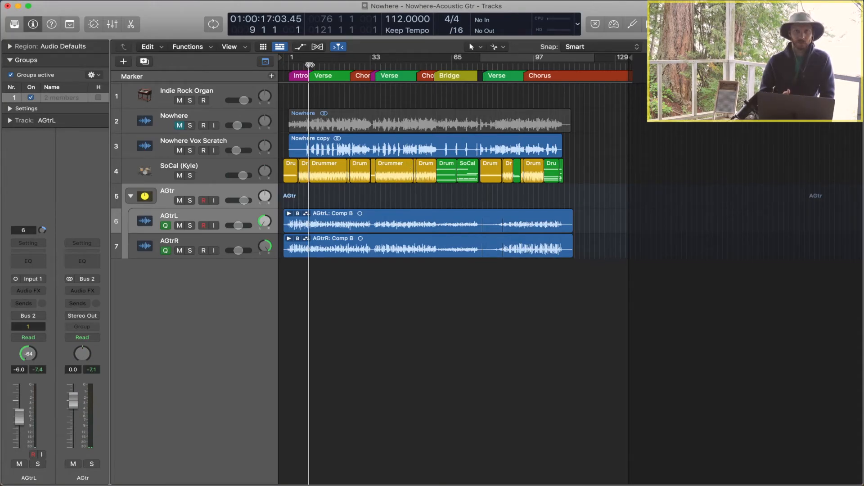
pyautogui.click(226, 146)
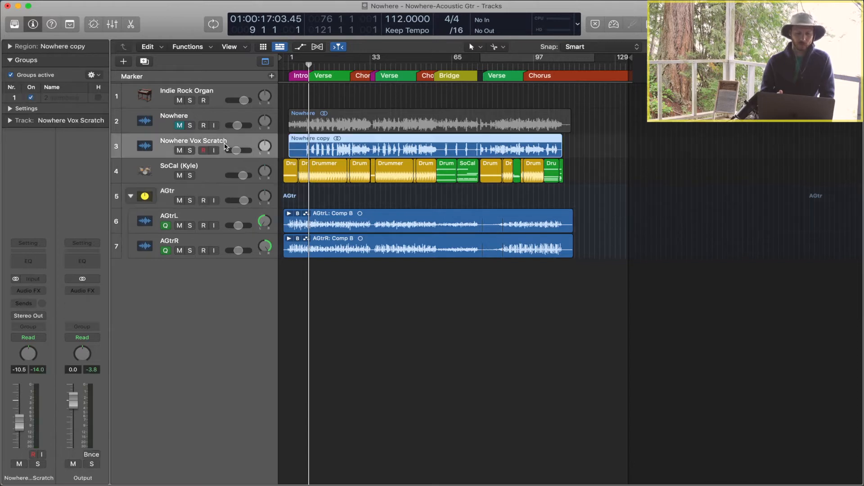
pyautogui.click(214, 115)
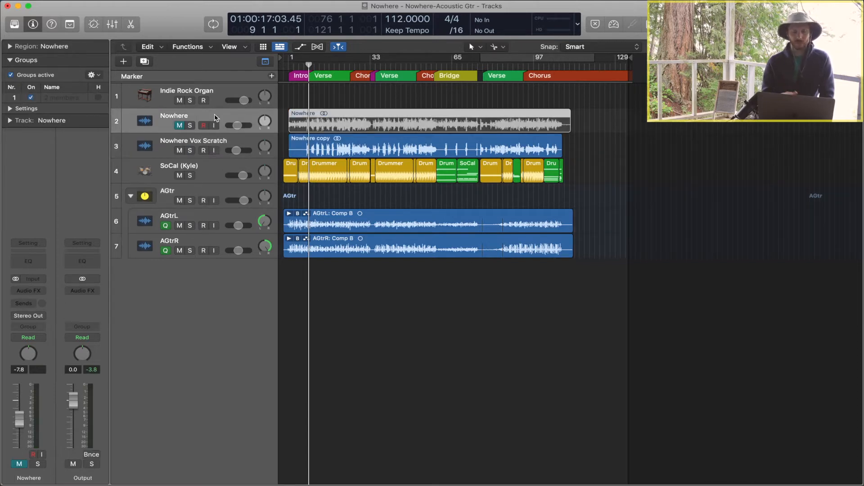
pyautogui.click(222, 143)
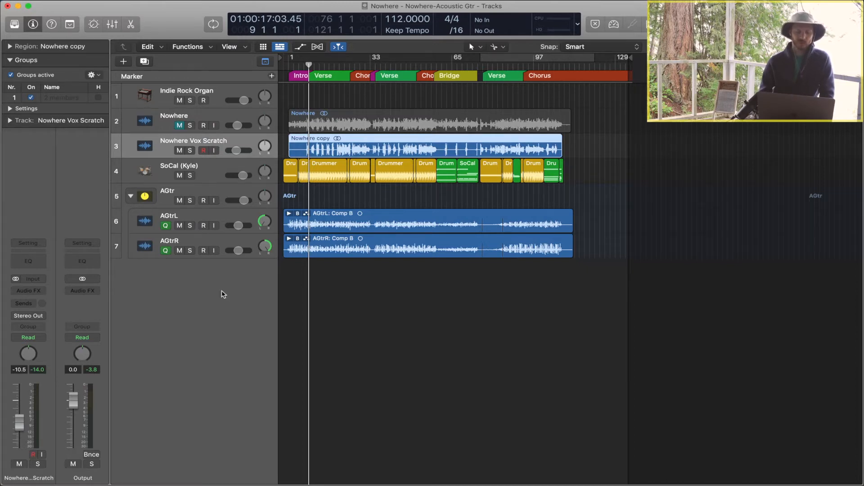
# Step: Expand the AGtrL take folder to examine its recorded takes and comp selections, and collapse it again
pyautogui.click(289, 215)
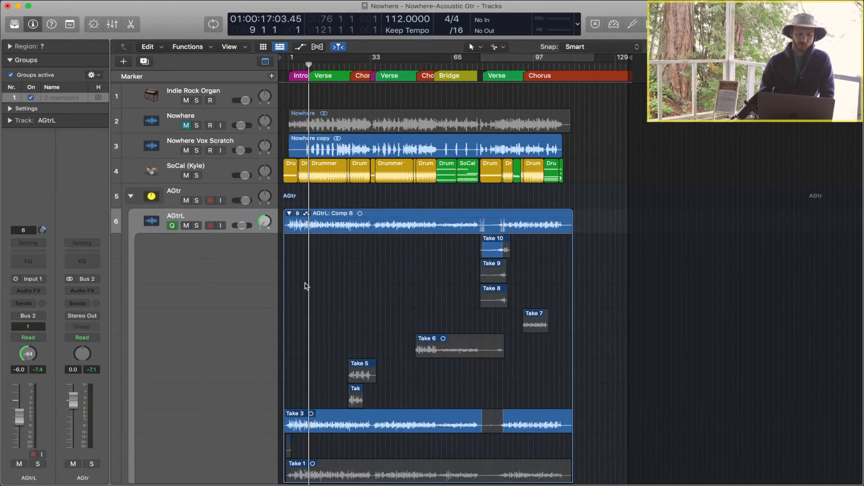
pyautogui.scroll(-3, 365, 322)
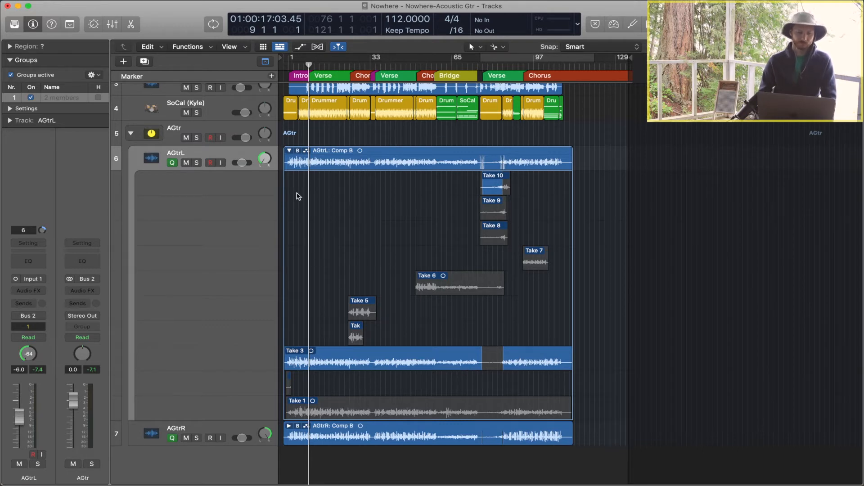
pyautogui.click(289, 151)
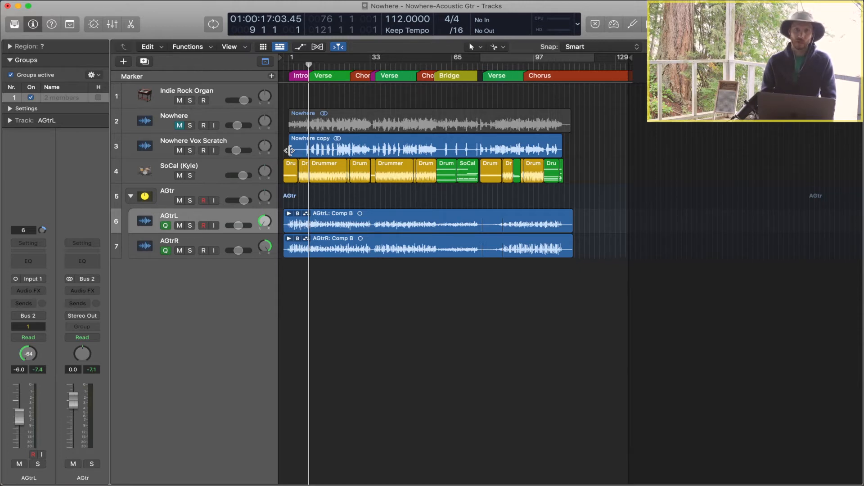
# Step: Switch to the Nowhere-Vox project alternative, discarding the changes to the current one
pyautogui.click(84, 5)
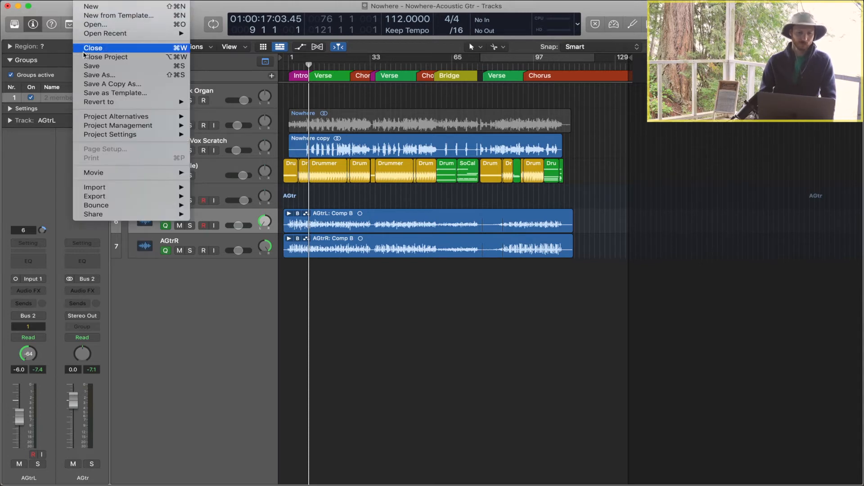
pyautogui.moveTo(100, 119)
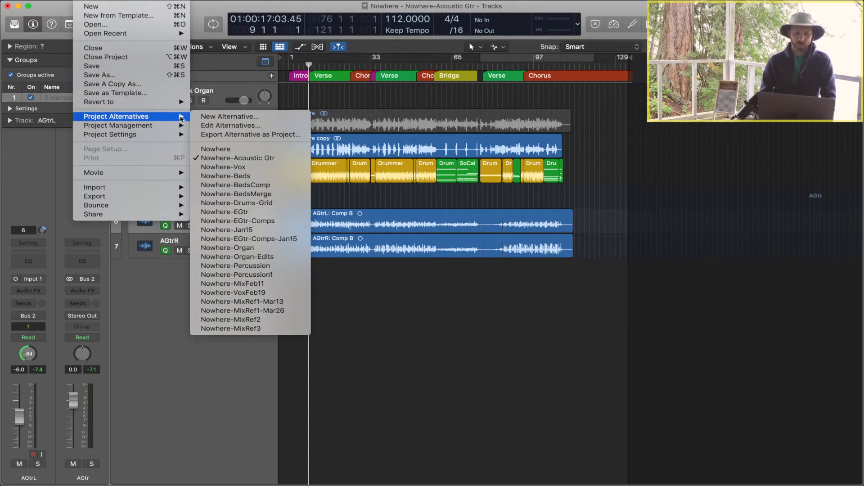
pyautogui.click(292, 168)
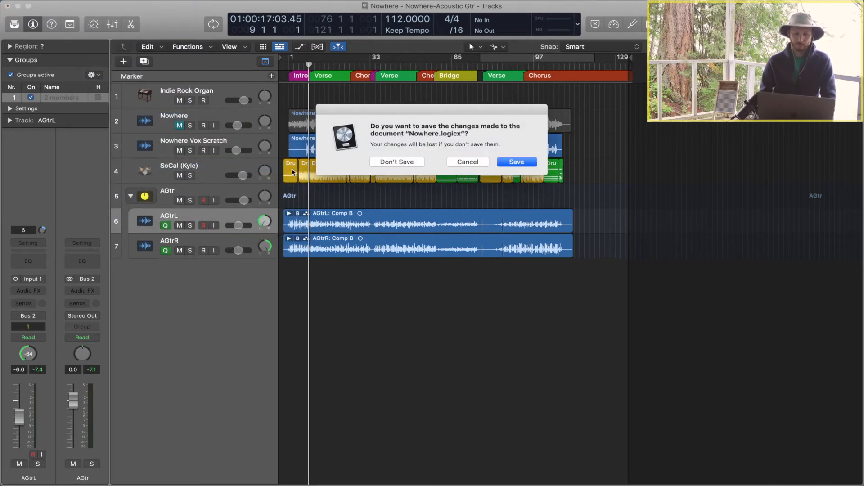
pyautogui.click(394, 163)
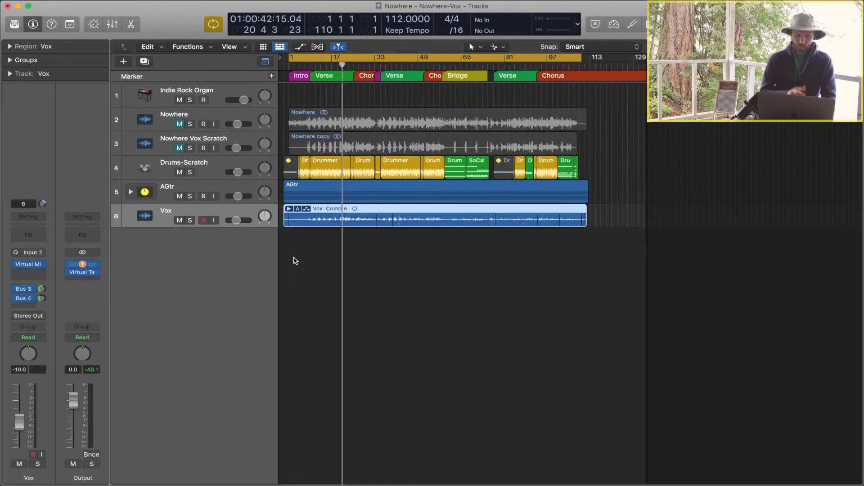
# Step: Expand the Vox take folder and examine its recorded takes and the sections chosen for Comp A
pyautogui.click(288, 210)
pyautogui.scroll(-2, 358, 331)
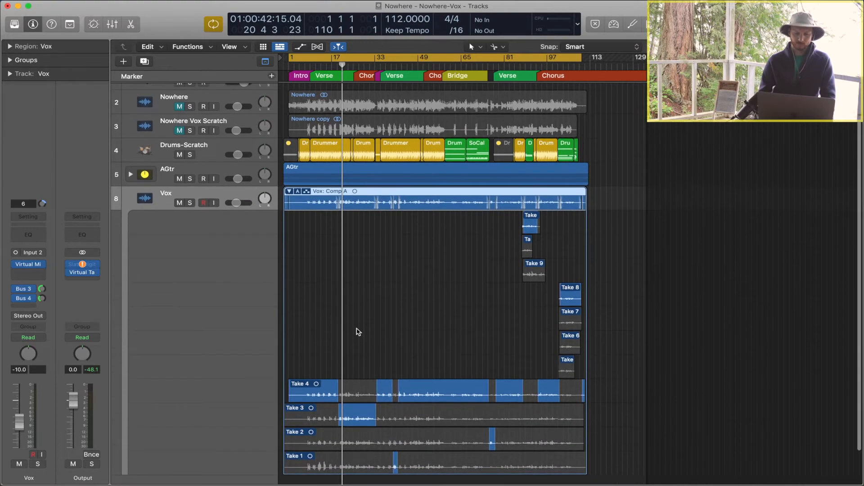
pyautogui.scroll(-4, 358, 331)
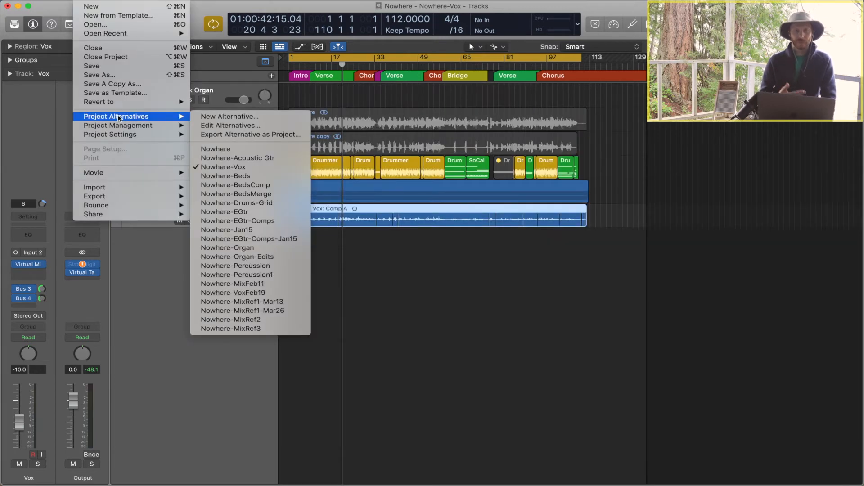
# Step: Switch to the Nowhere-Drums-Grid alternative and audition its Drums Bass stack in solo from the first verse
pyautogui.click(277, 203)
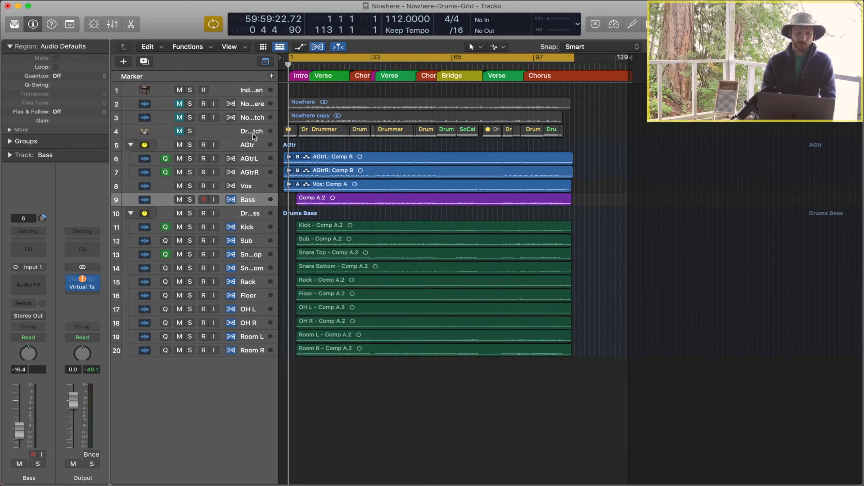
pyautogui.click(190, 214)
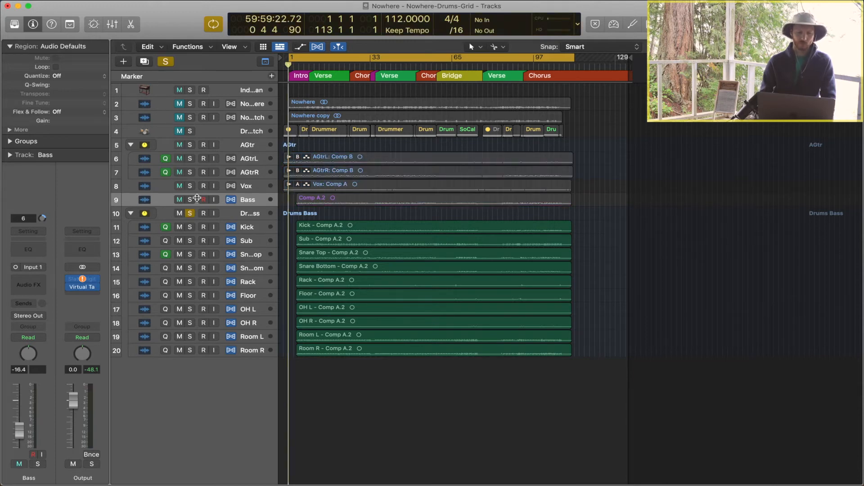
pyautogui.click(318, 58)
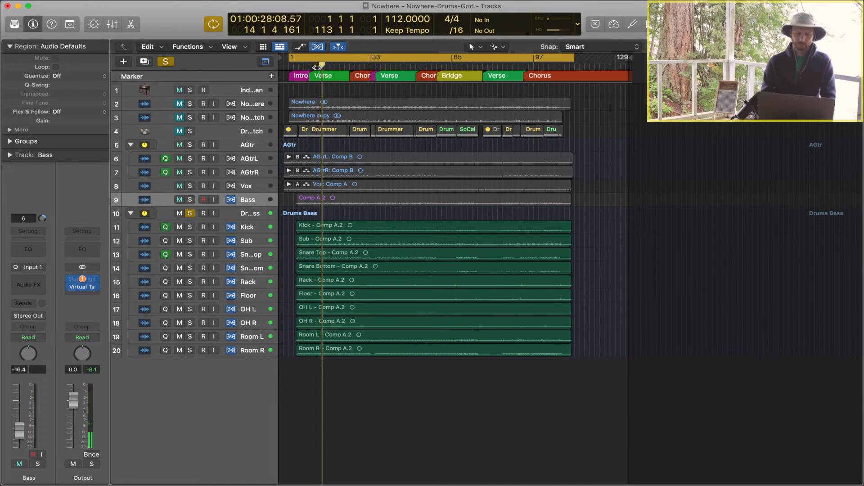
pyautogui.press('space')
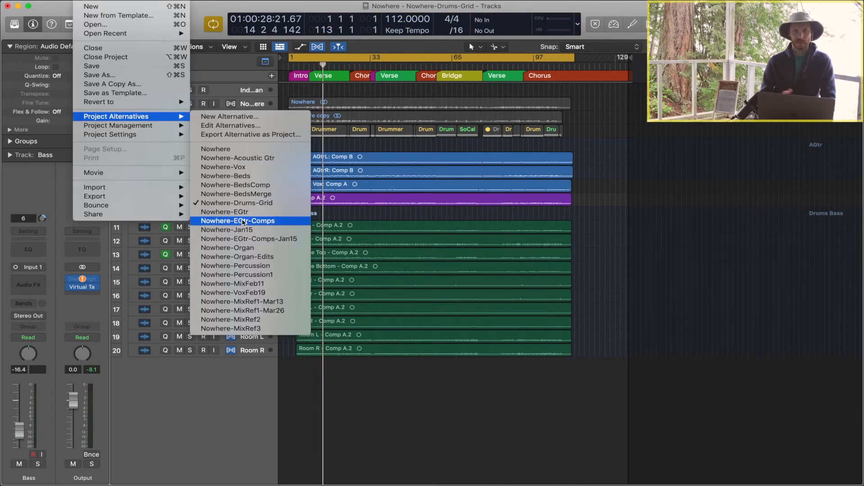
# Step: Switch back to the Nowhere-MixRef3 project alternative to view its track stacks
pyautogui.click(259, 329)
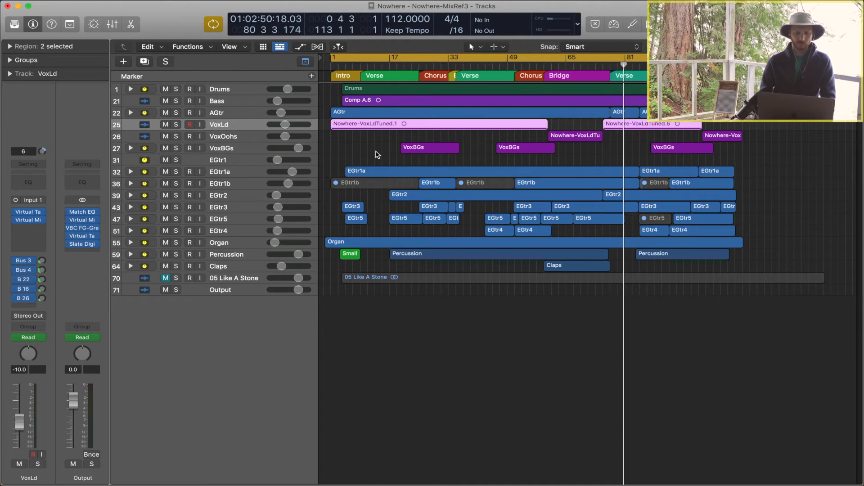
pyautogui.scroll(5, 368, 154)
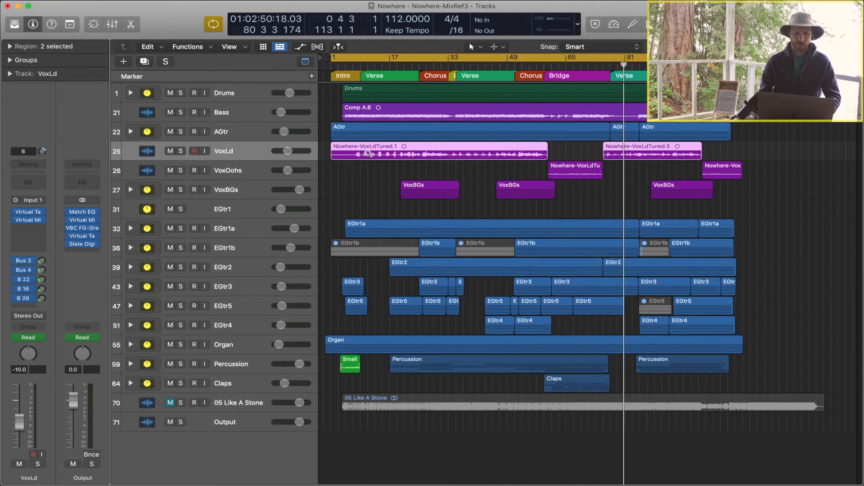
pyautogui.scroll(2, 369, 154)
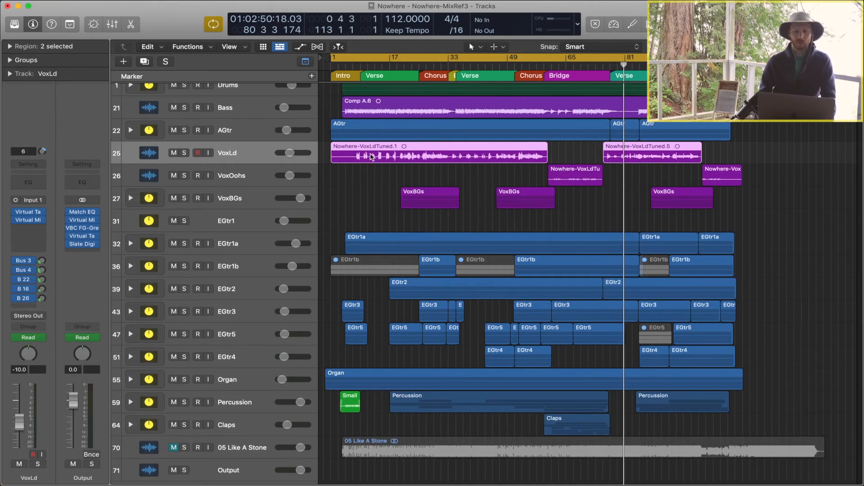